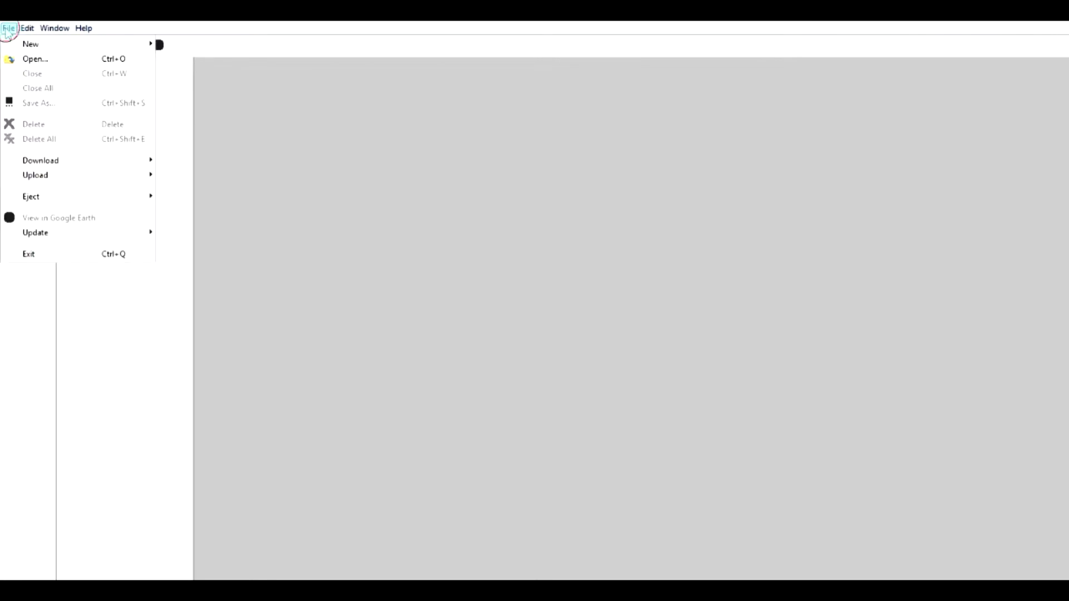
- Open SD_160312a.gpx from the GPX_Files folder
{"action": "left_click", "coordinate": [26, 58]}
{"action": "left_click", "coordinate": [446, 200]}
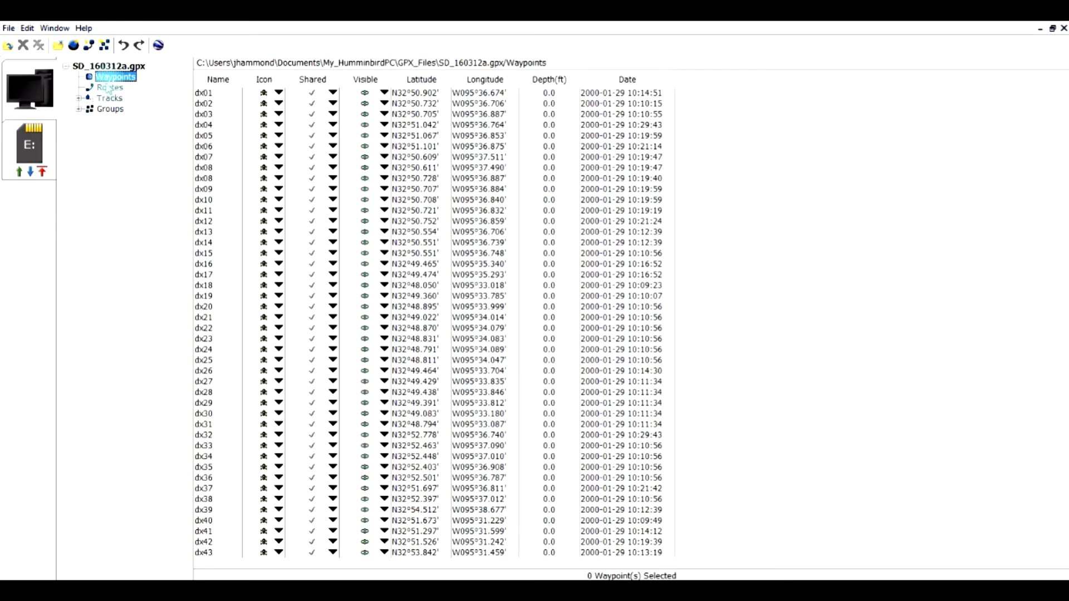
- View the routes and the 07/14/15 8:30 PM track, ending on the 14465-point Tracks summary
{"action": "left_click", "coordinate": [109, 88]}
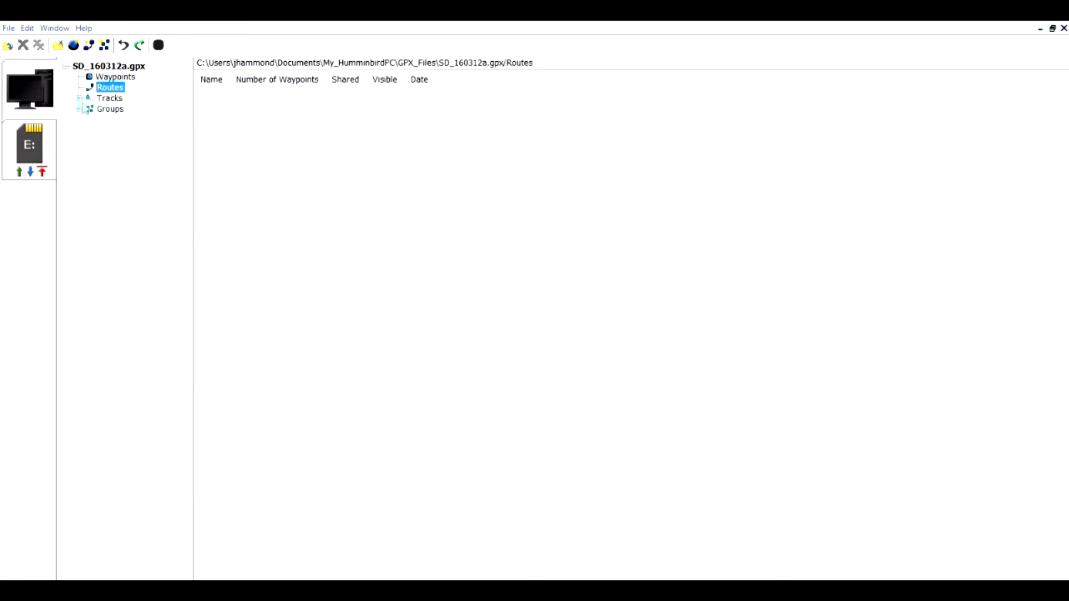
{"action": "left_click", "coordinate": [79, 98]}
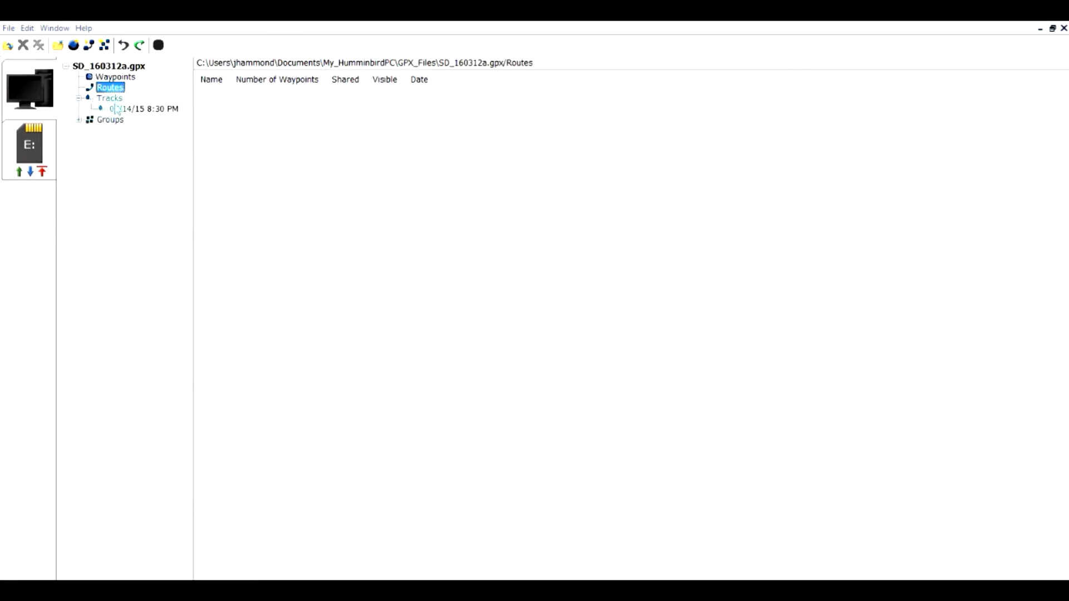
{"action": "left_click", "coordinate": [138, 112]}
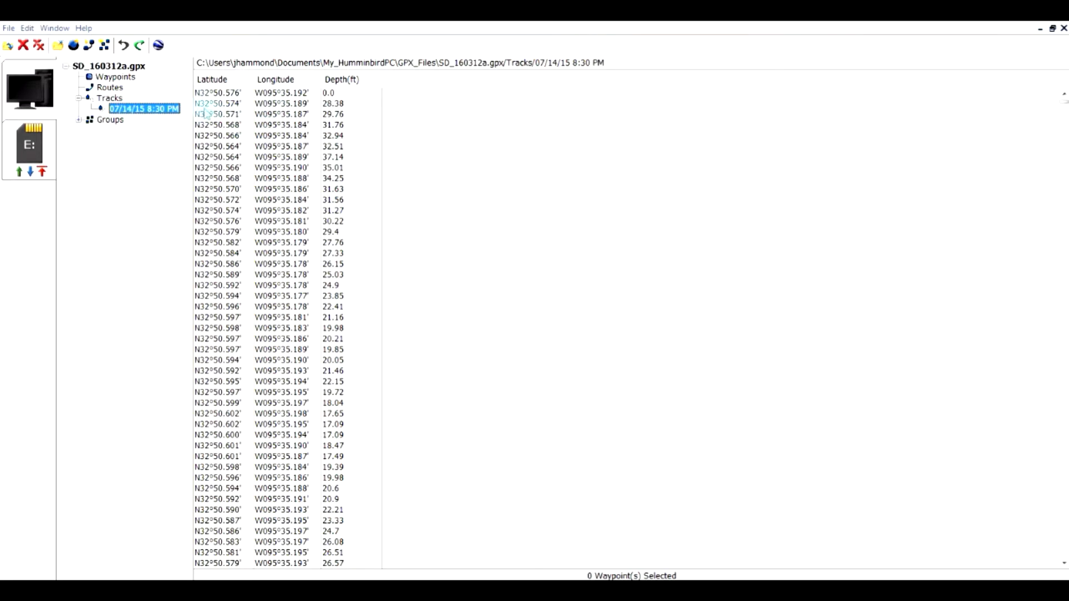
{"action": "left_click", "coordinate": [110, 98]}
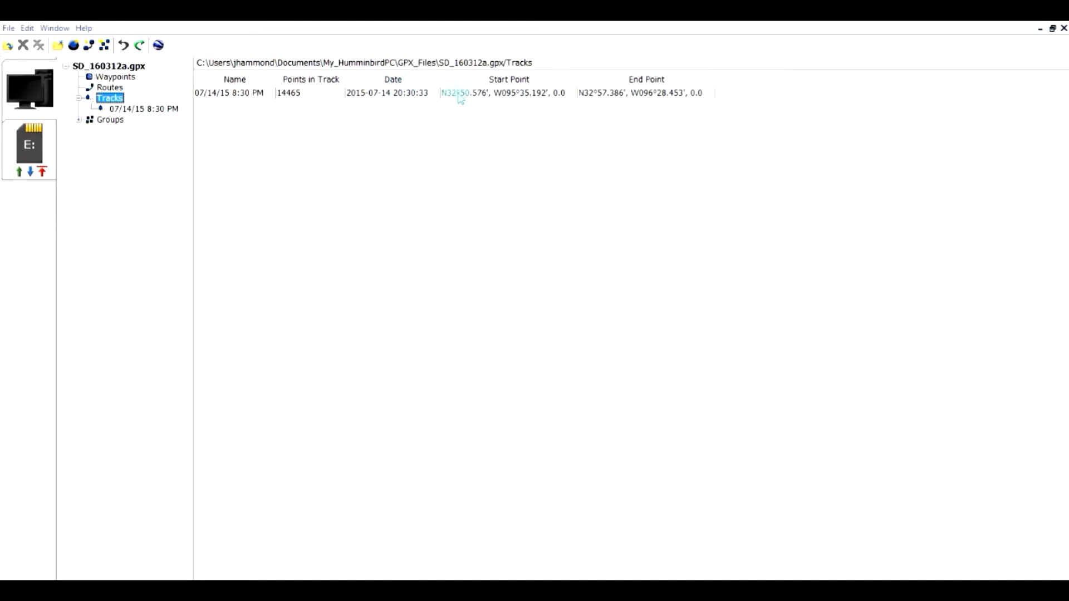
- In the waypoint list, rename dx01, dx02 and dx03 to xyz01, xyz02 and xyz03
{"action": "left_click", "coordinate": [109, 77]}
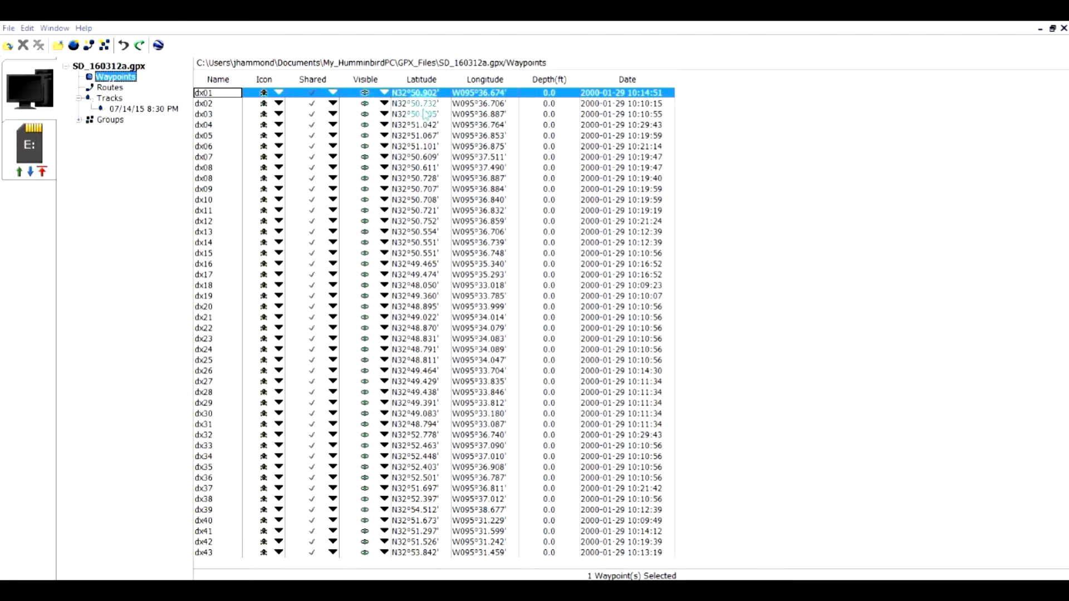
{"action": "left_click", "coordinate": [415, 93], "text": "ctrl"}
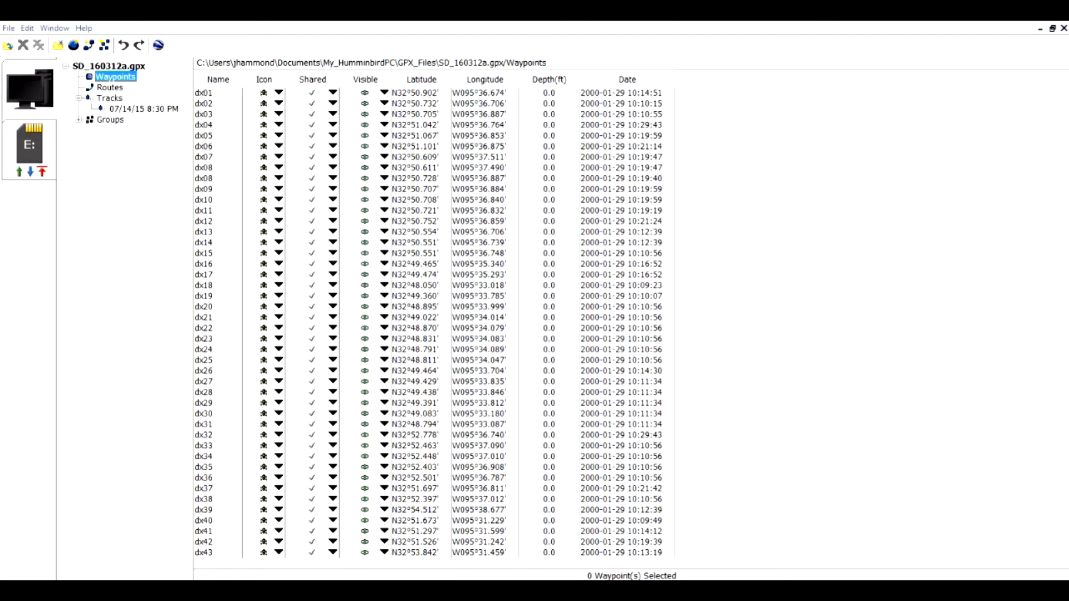
{"action": "left_click", "coordinate": [221, 95]}
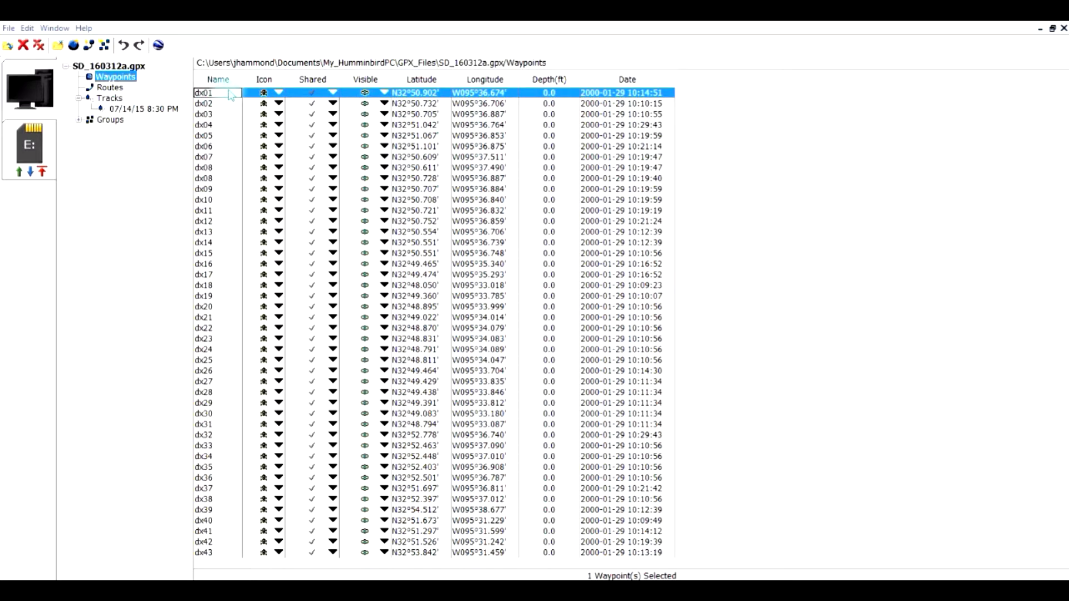
{"action": "left_click", "coordinate": [231, 93]}
{"action": "type", "text": "xyz01"}
{"action": "key", "text": "Return"}
{"action": "type", "text": "xyz0"}
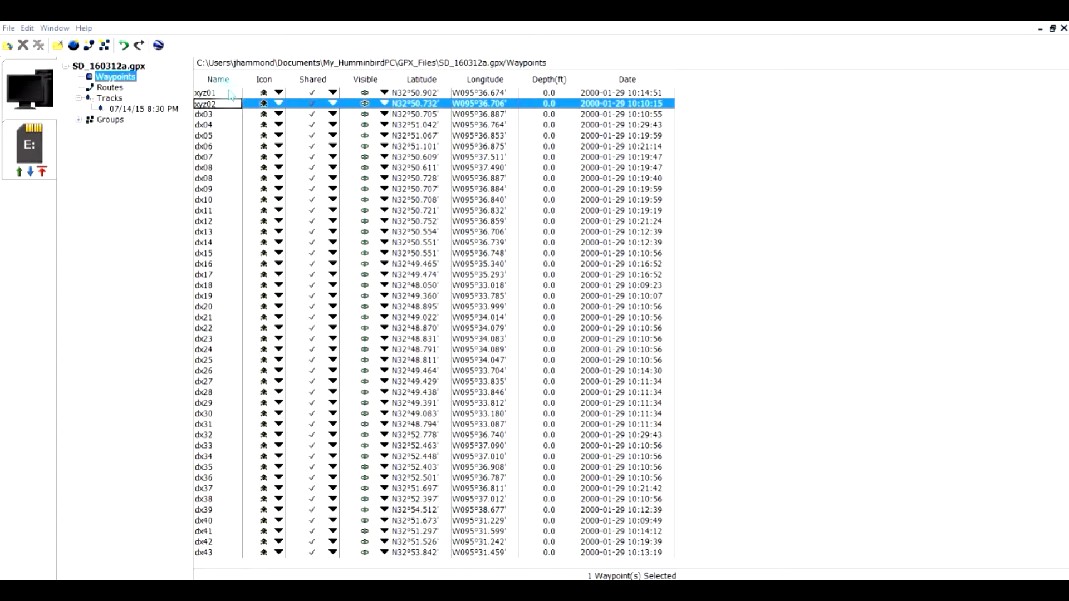
{"action": "key", "text": "Return"}
{"action": "type", "text": "xyz03"}
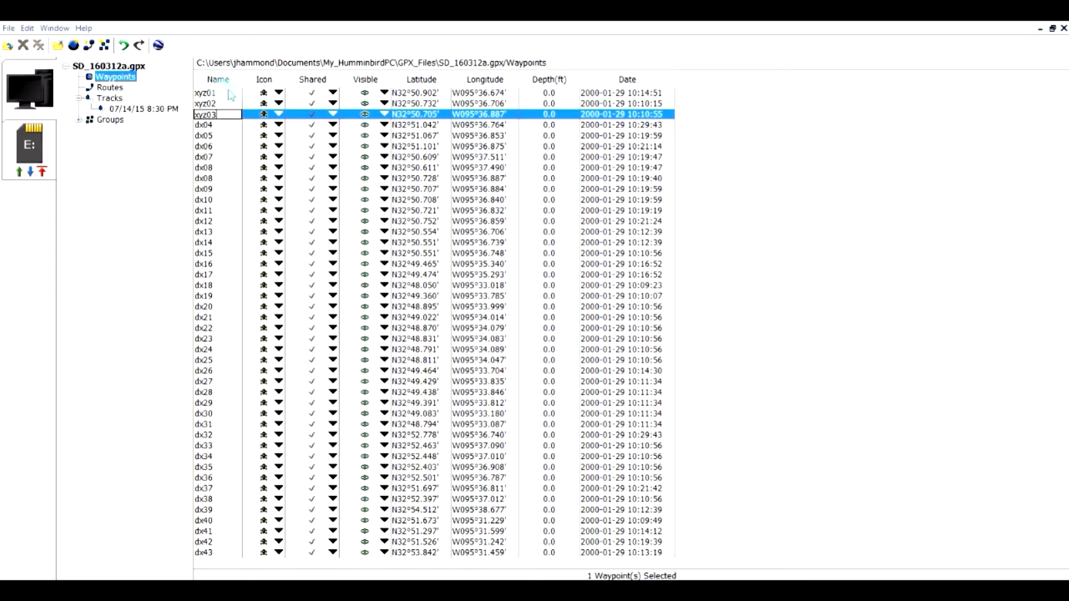
{"action": "key", "text": "Return"}
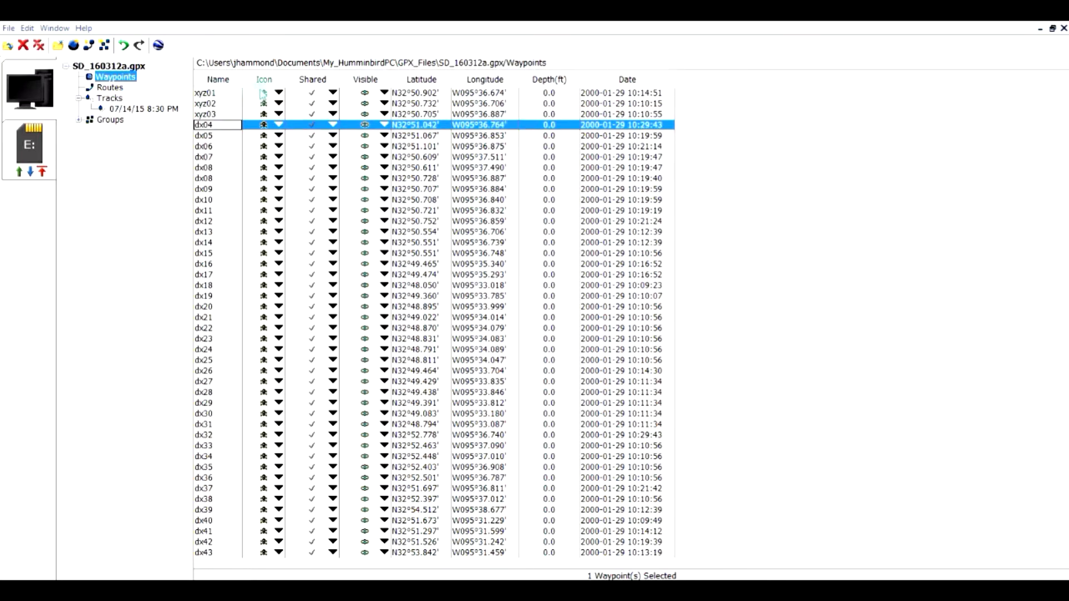
{"action": "left_click", "coordinate": [280, 94]}
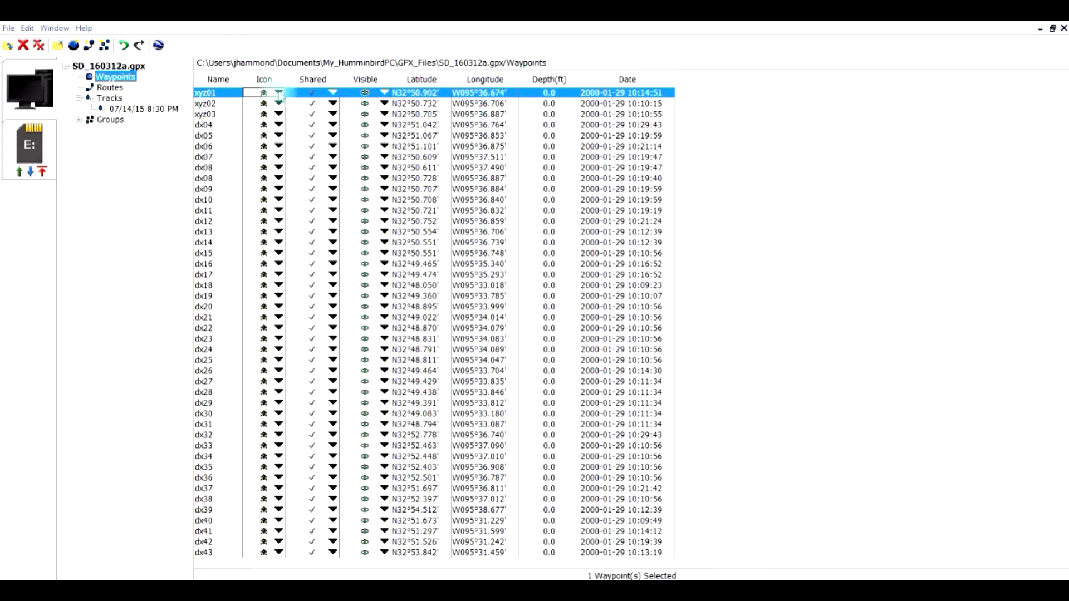
{"action": "left_click", "coordinate": [280, 95]}
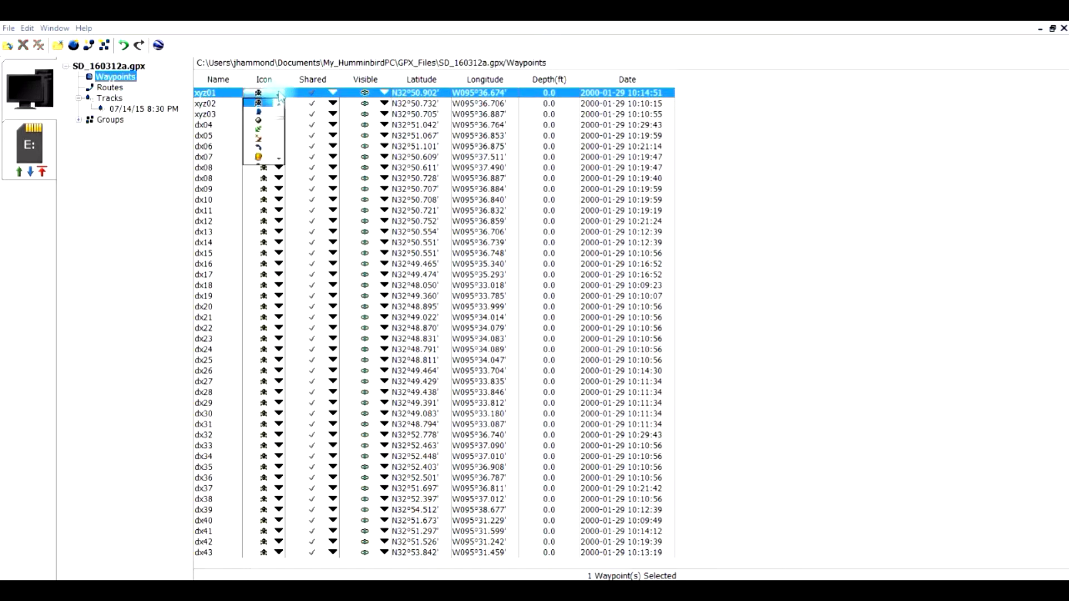
{"action": "left_click", "coordinate": [280, 127]}
{"action": "mouse_move", "coordinate": [280, 127]}
{"action": "left_mouse_down"}
{"action": "mouse_move", "coordinate": [288, 114]}
{"action": "mouse_move", "coordinate": [282, 130]}
{"action": "left_mouse_up"}
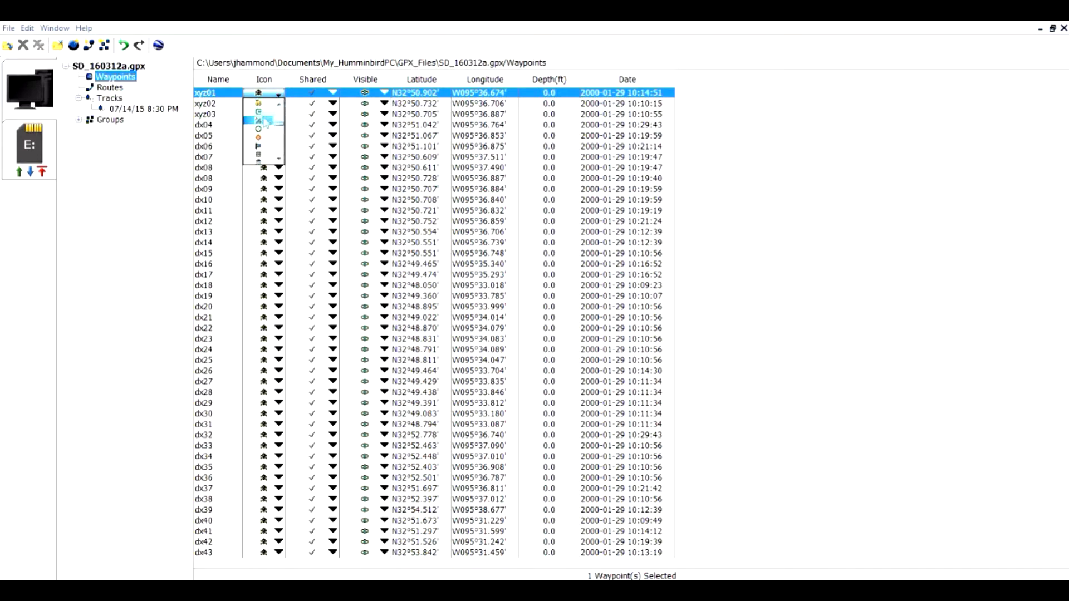
{"action": "left_click", "coordinate": [257, 129]}
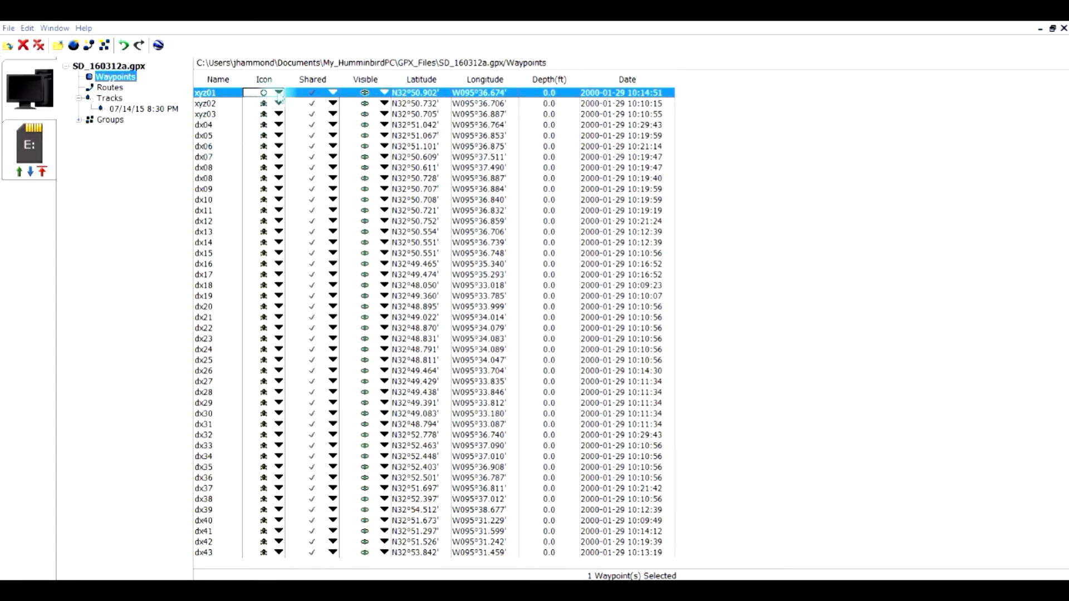
{"action": "key", "text": "ctrl+z"}
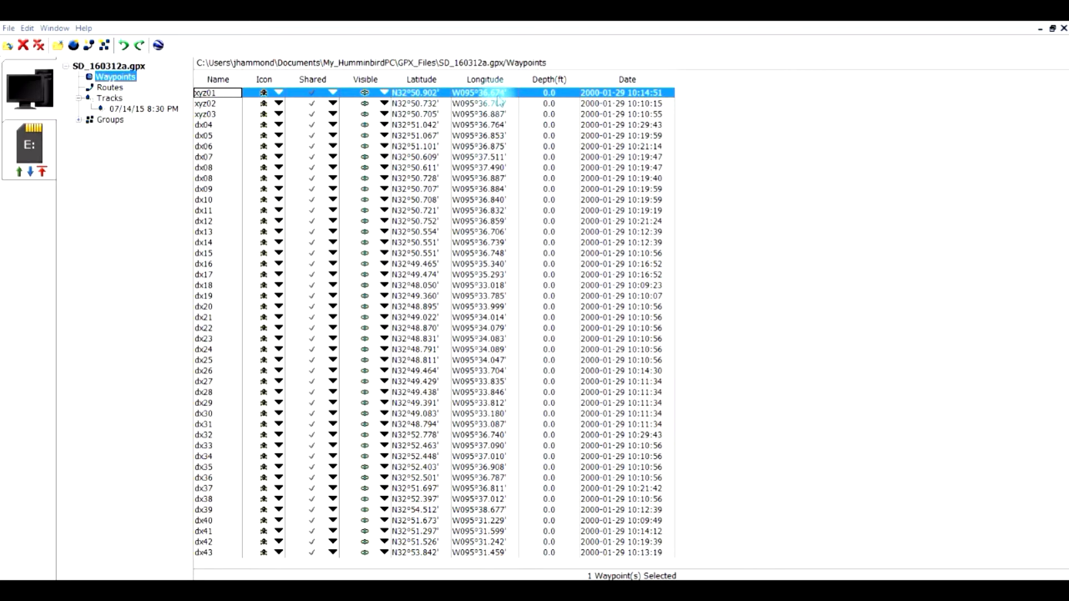
{"action": "left_click", "coordinate": [30, 31]}
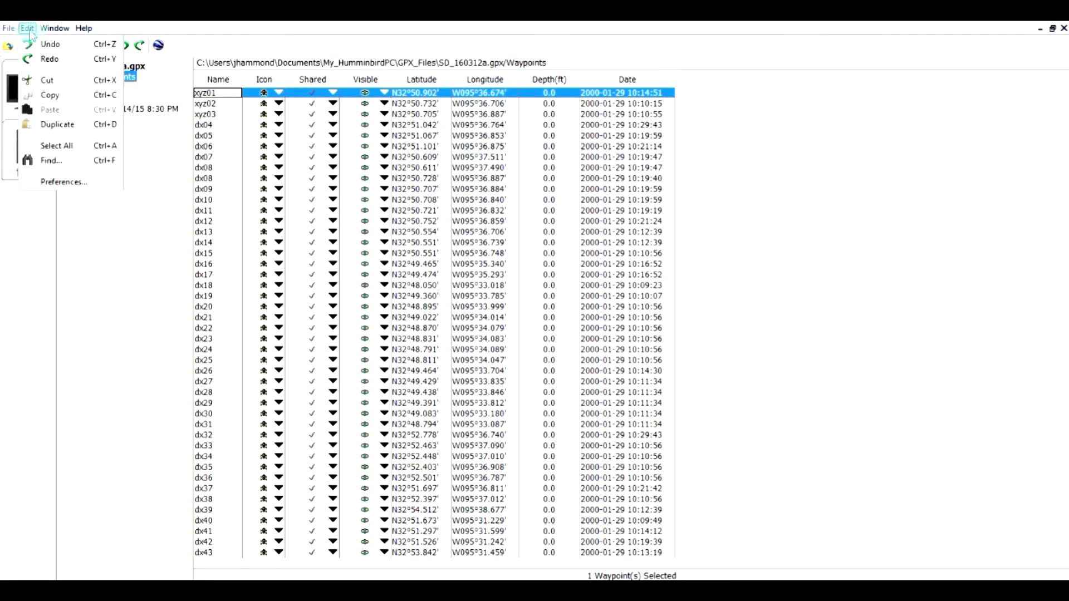
{"action": "left_click", "coordinate": [59, 182]}
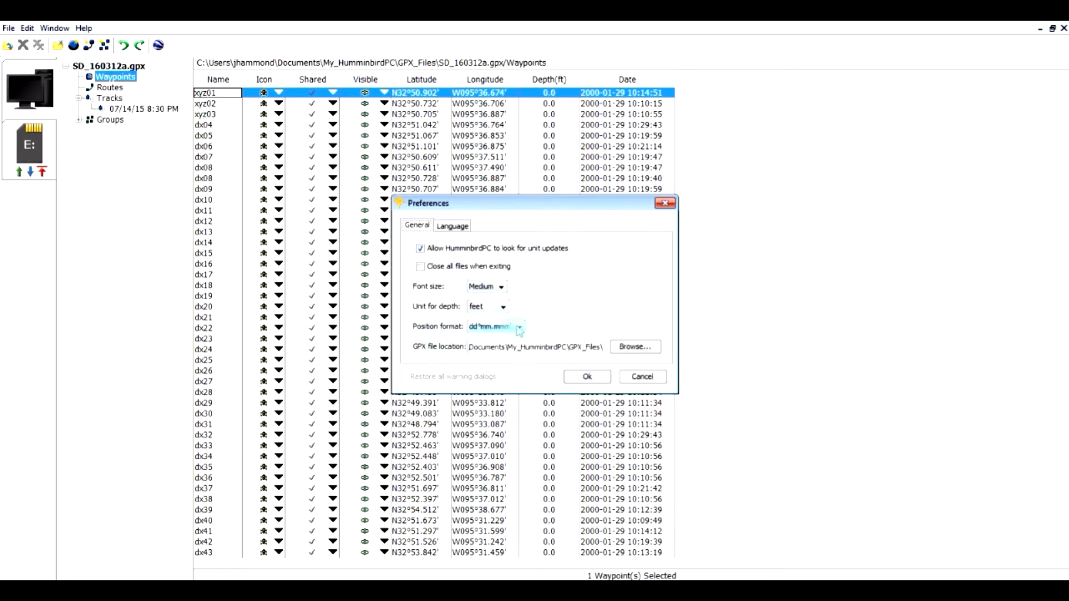
{"action": "left_click", "coordinate": [519, 329]}
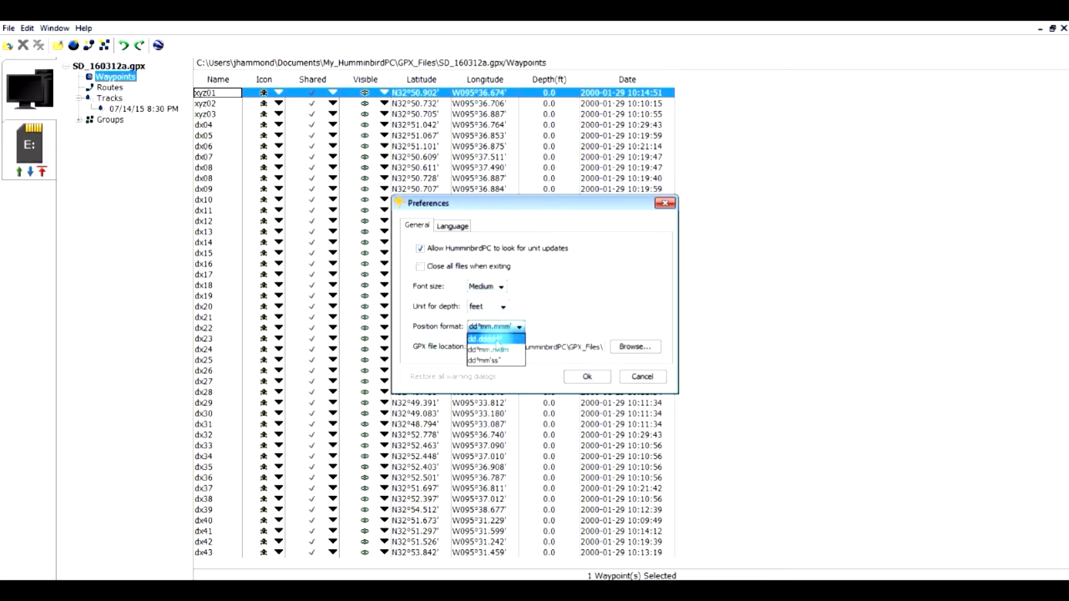
{"action": "left_click", "coordinate": [497, 343]}
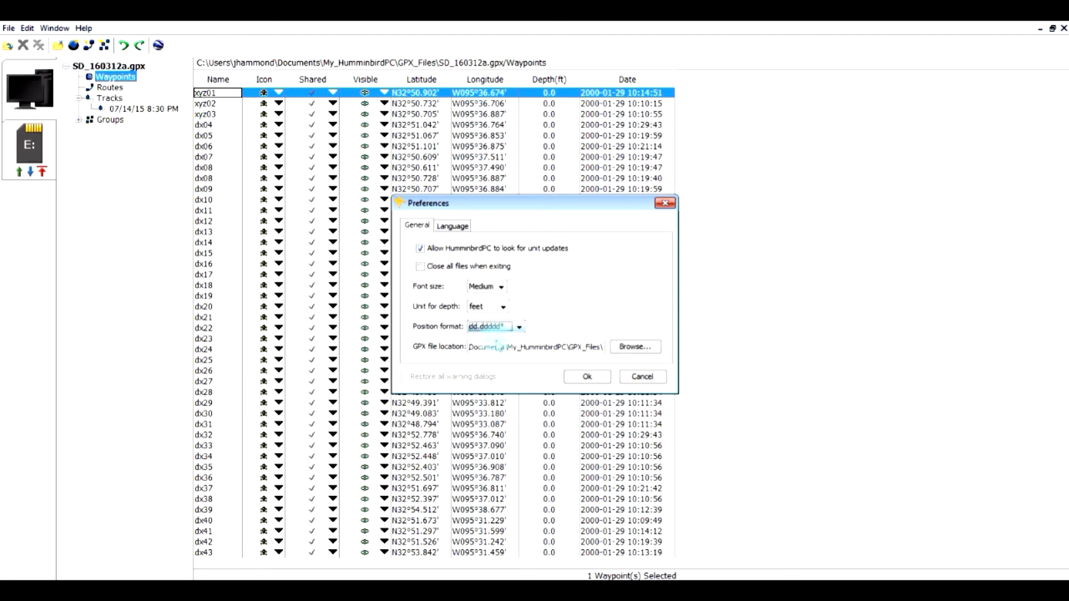
{"action": "left_click", "coordinate": [587, 378]}
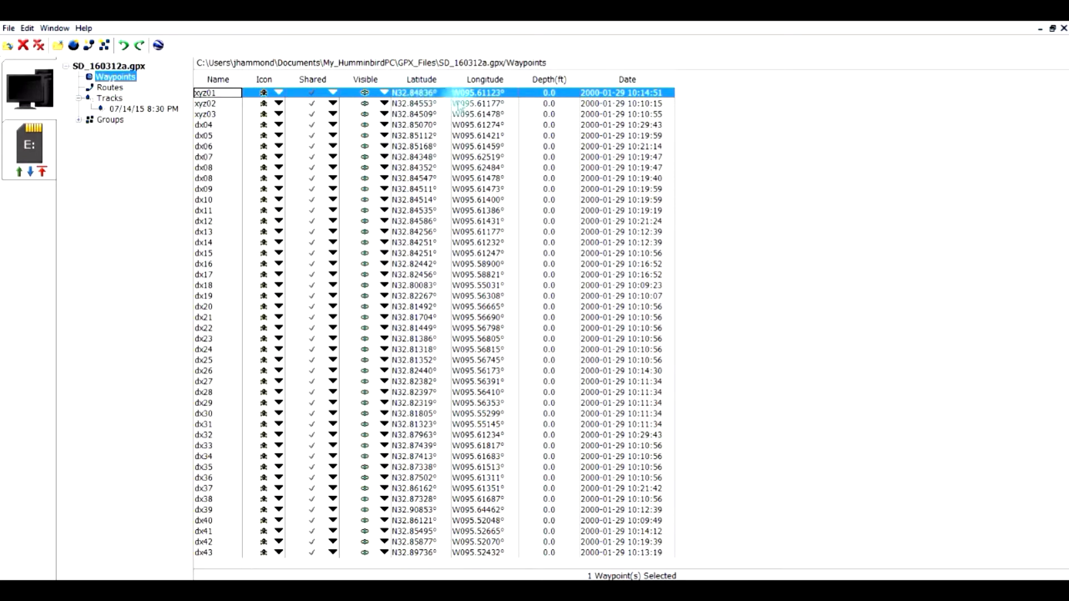
{"action": "left_click", "coordinate": [415, 92]}
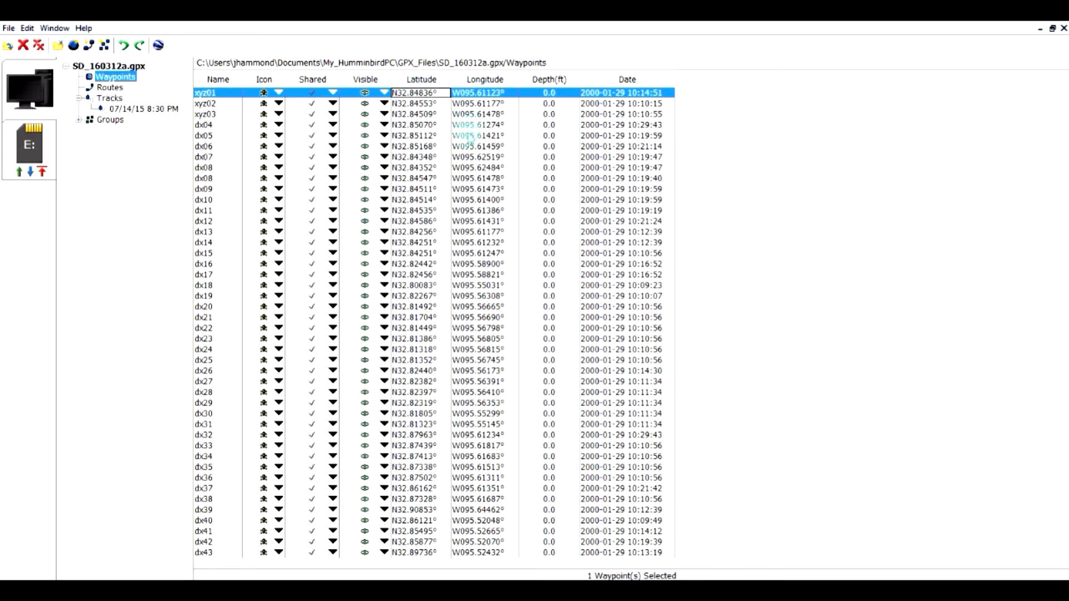
{"action": "left_click", "coordinate": [545, 92]}
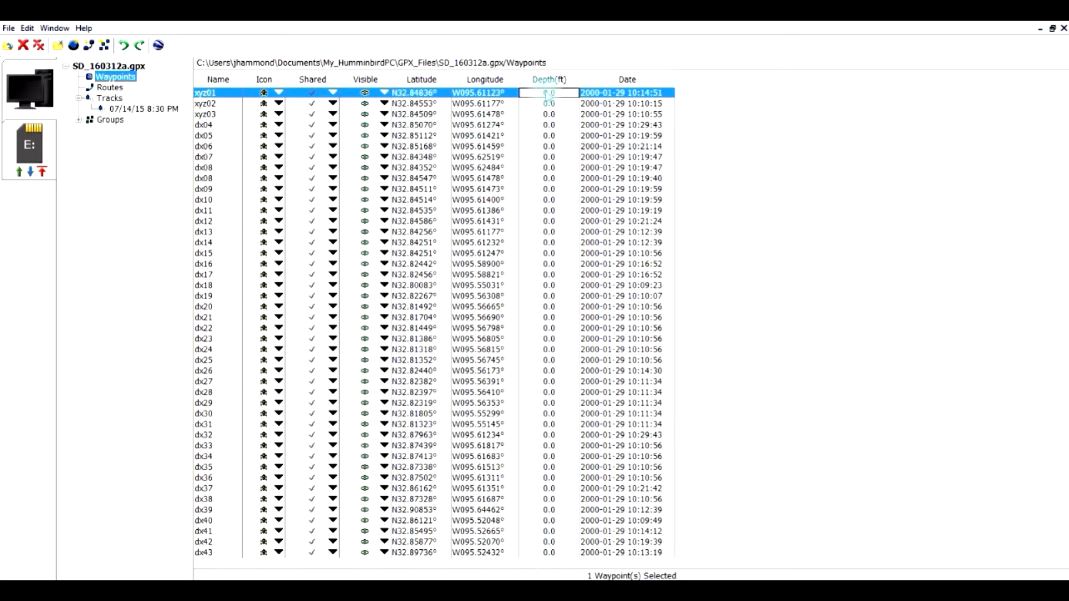
{"action": "left_click", "coordinate": [623, 94]}
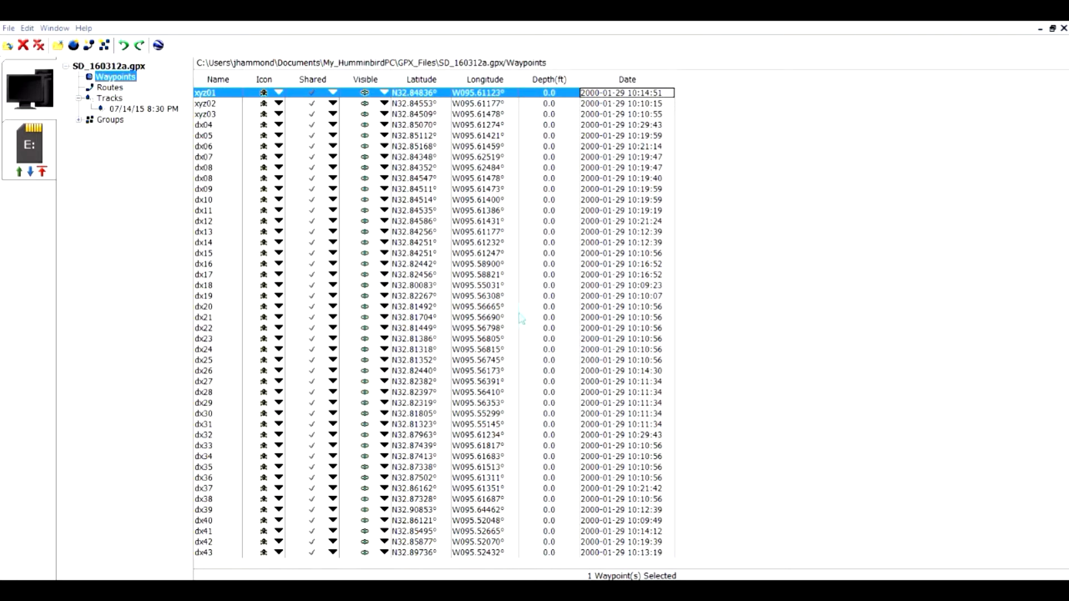
{"action": "left_click", "coordinate": [73, 47]}
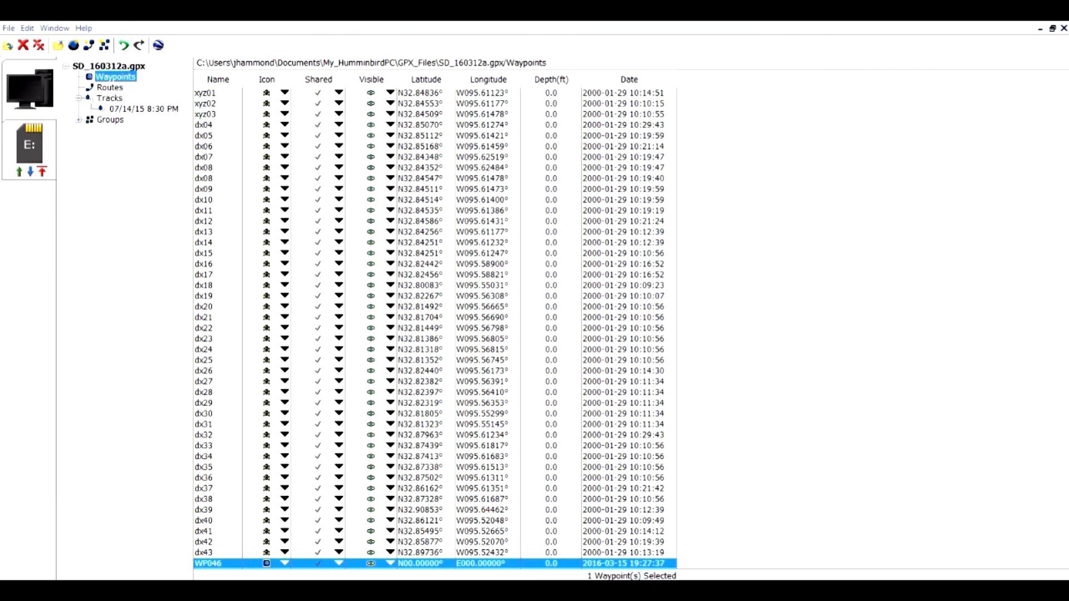
{"action": "left_click", "coordinate": [212, 563]}
{"action": "key", "text": "Delete"}
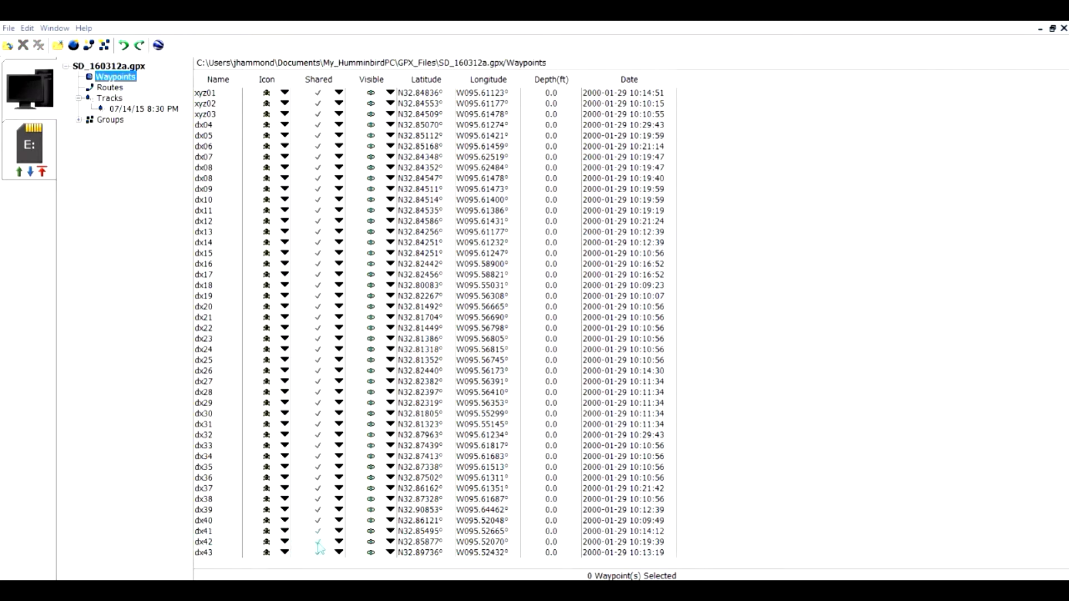
{"action": "left_click", "coordinate": [117, 109]}
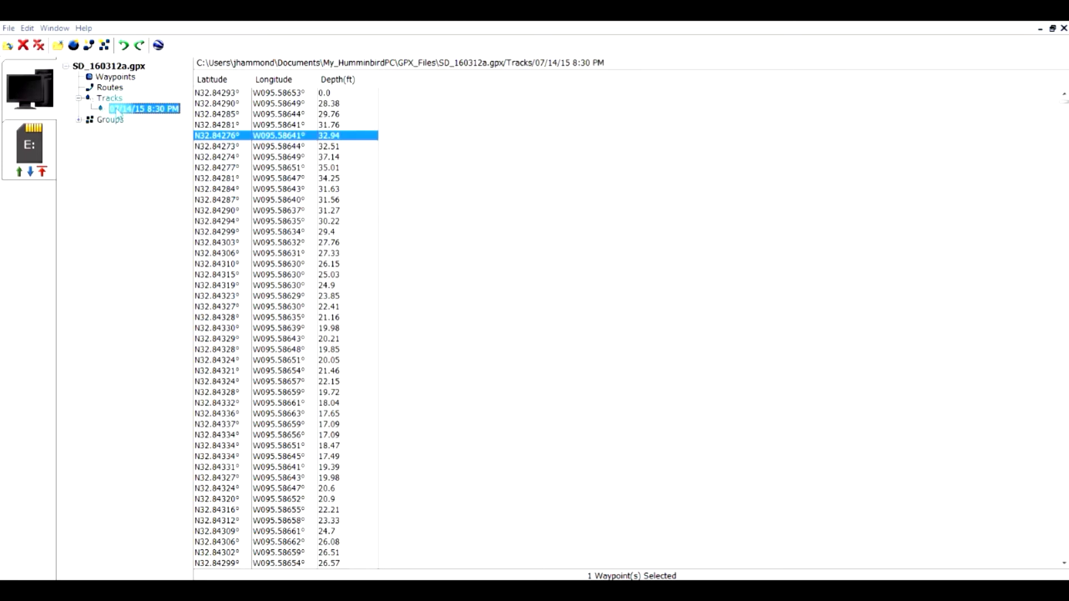
{"action": "left_click", "coordinate": [207, 138]}
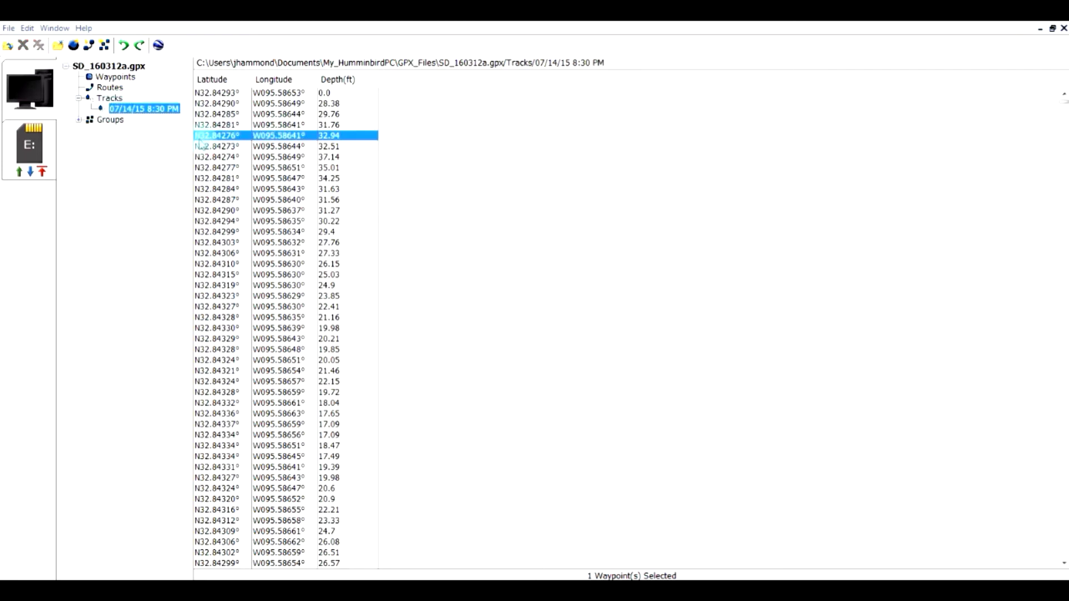
{"action": "right_click", "coordinate": [206, 139]}
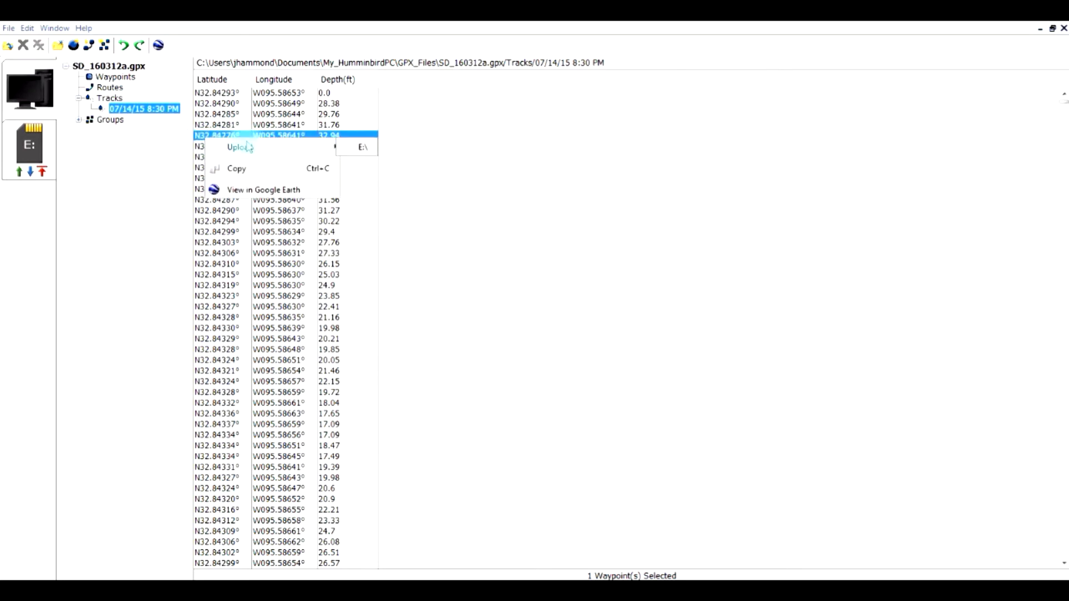
{"action": "left_click", "coordinate": [213, 125]}
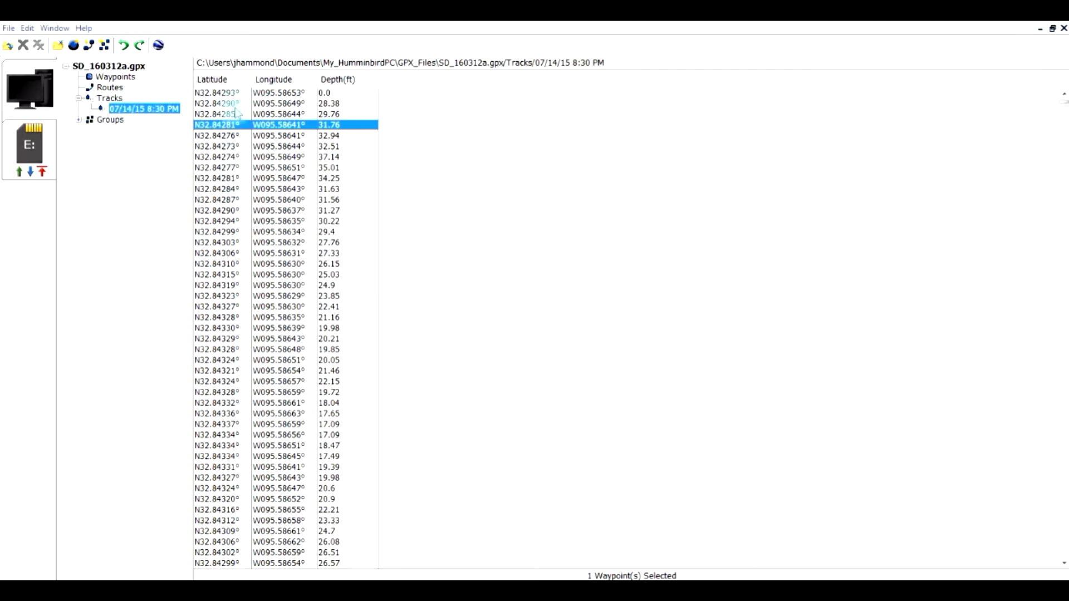
{"action": "left_click", "coordinate": [115, 77]}
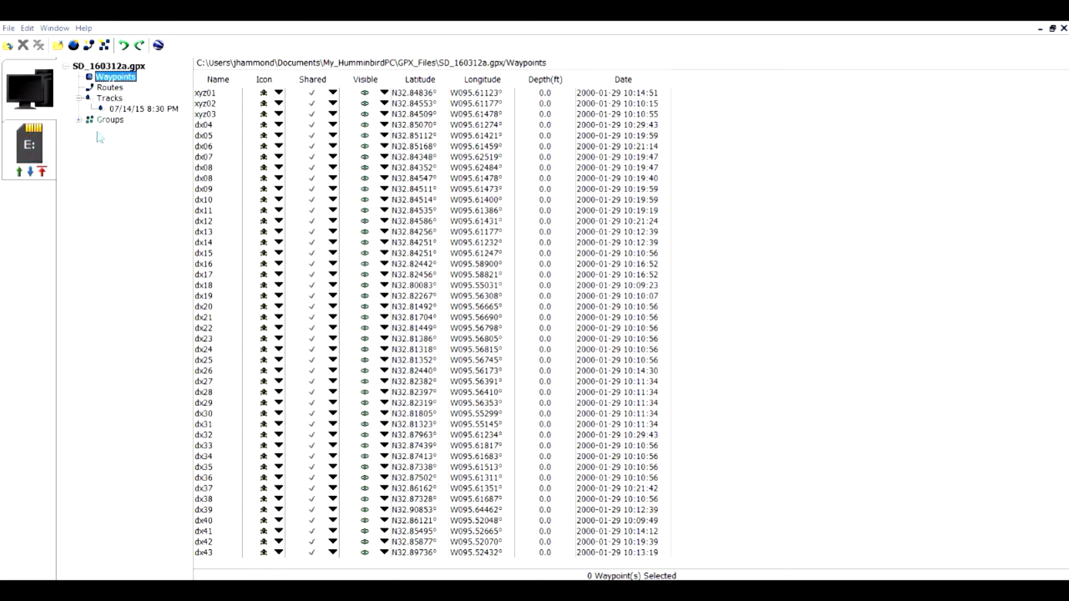
- Select SD_160312a.gpx, glance at its tracks, and return to the waypoint list
{"action": "left_click", "coordinate": [117, 66]}
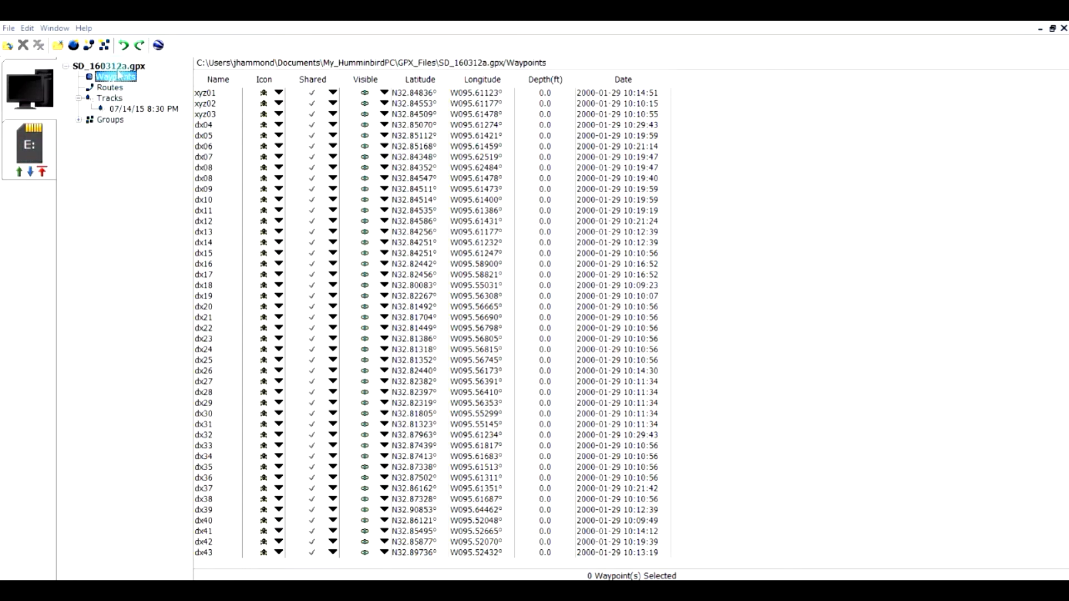
{"action": "left_click", "coordinate": [114, 77]}
{"action": "left_click", "coordinate": [109, 98]}
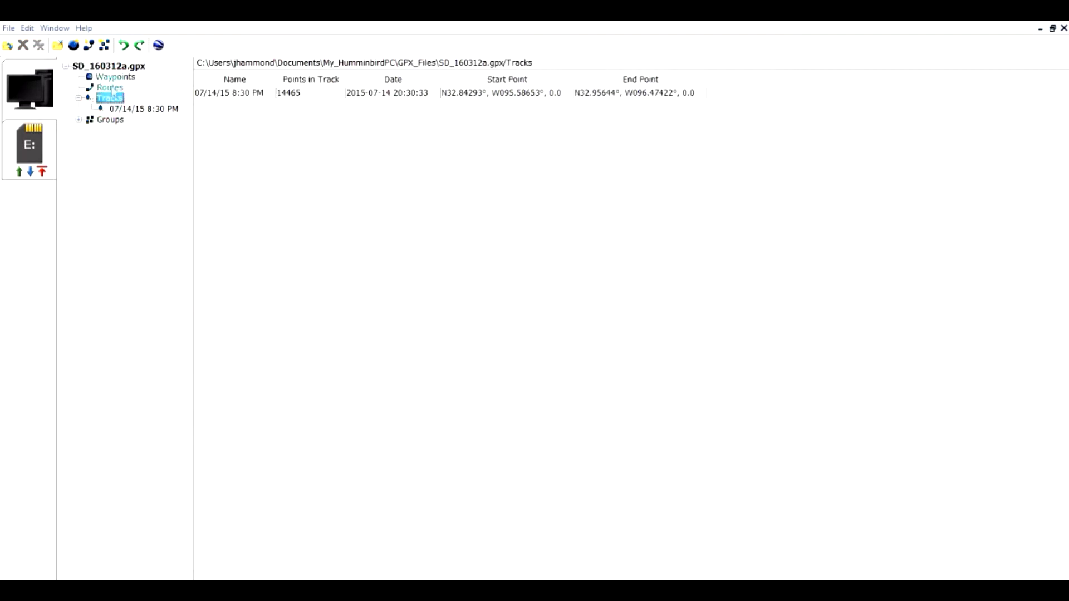
{"action": "left_click", "coordinate": [117, 78]}
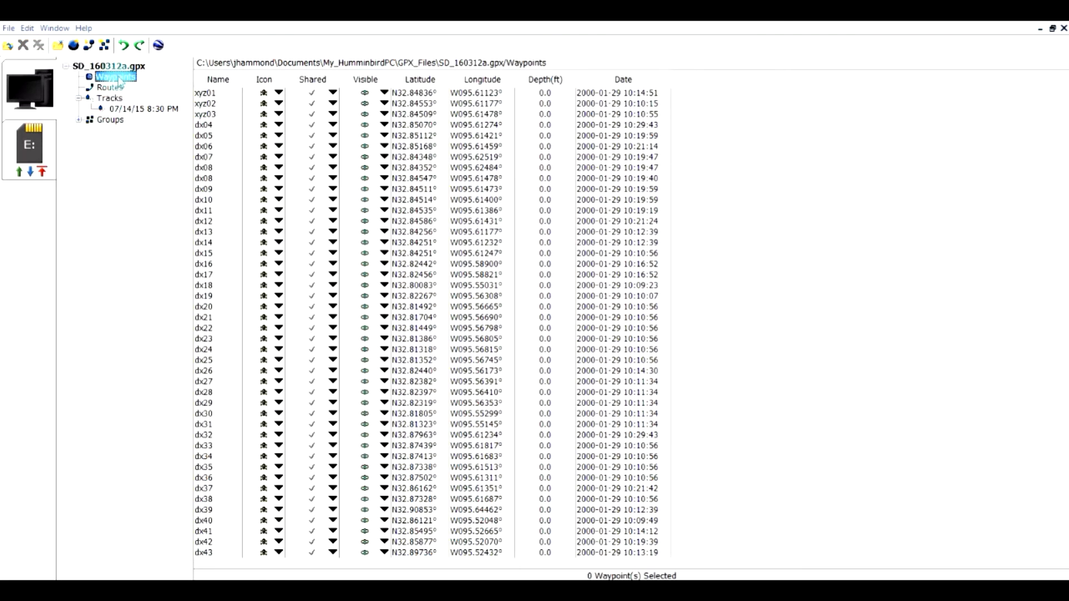
- Upload the file to the E: SD card, replacing all its navigation data, and acknowledge success
{"action": "left_click", "coordinate": [20, 174]}
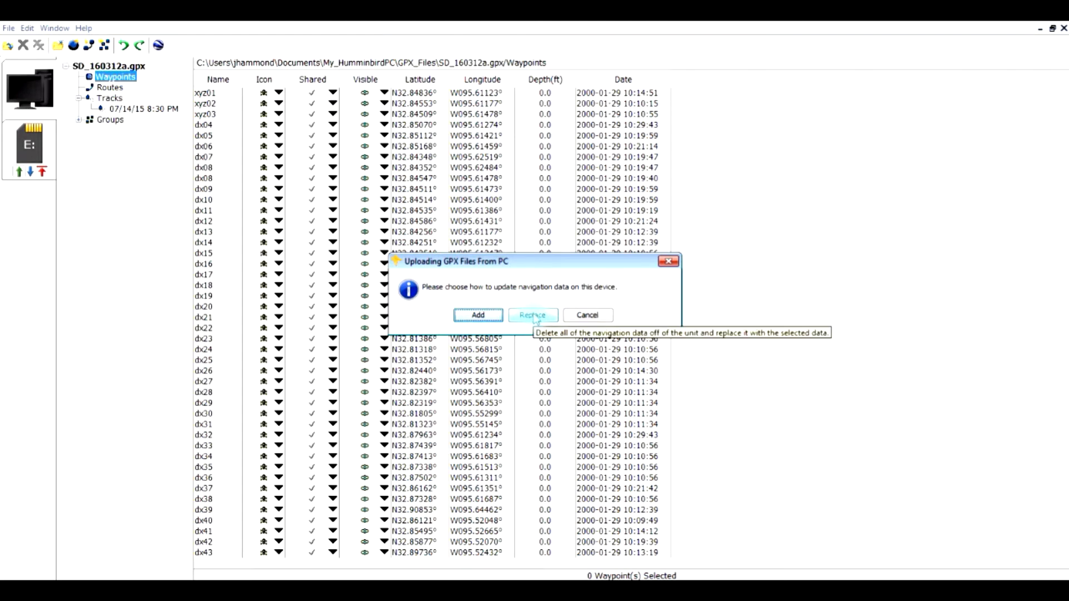
{"action": "left_click", "coordinate": [533, 316]}
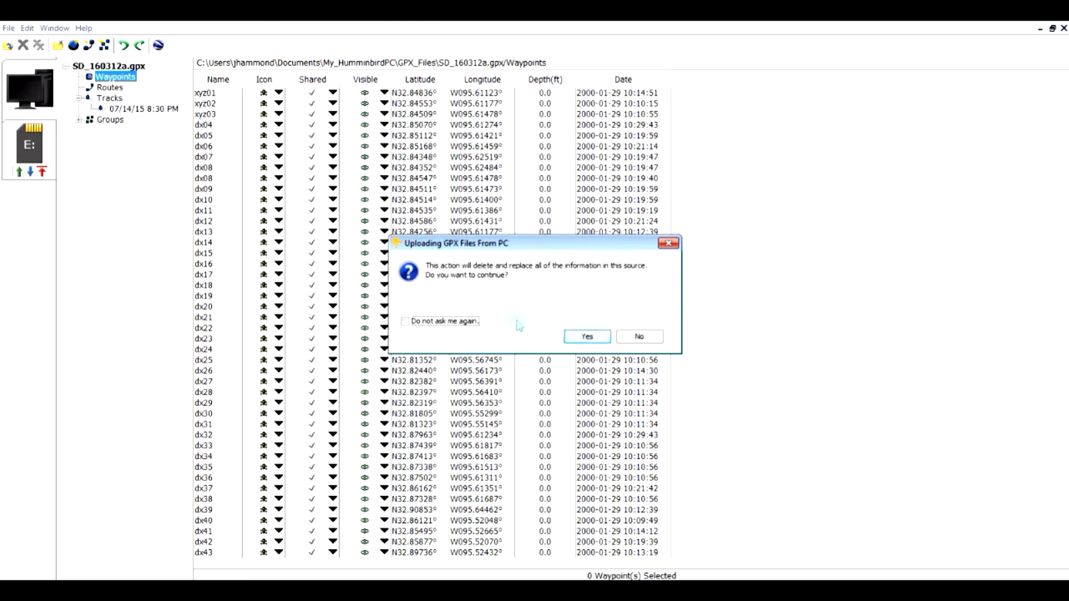
{"action": "left_click", "coordinate": [585, 337]}
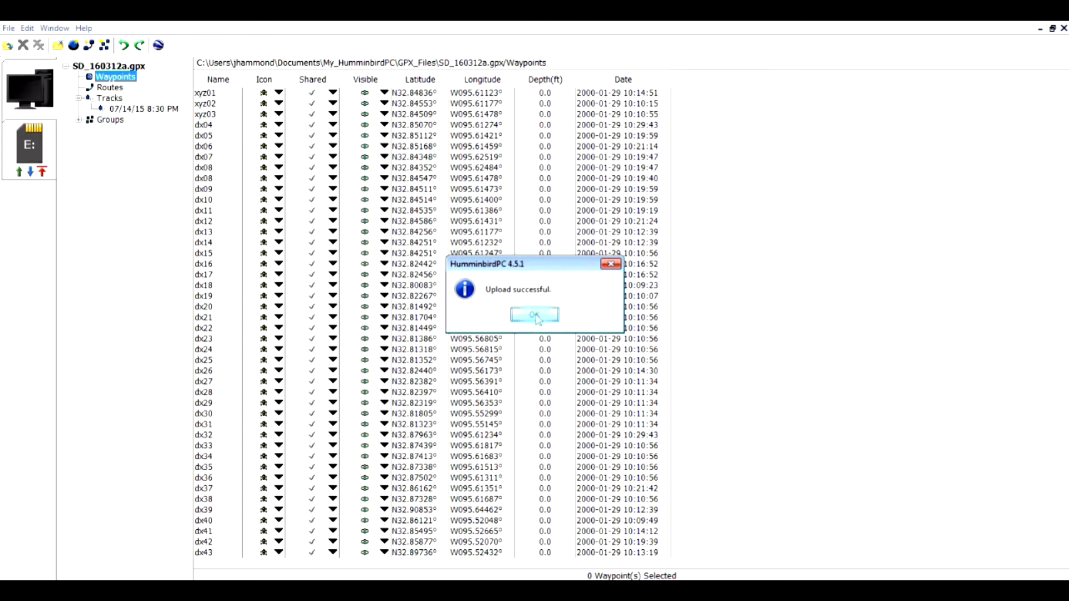
{"action": "left_click", "coordinate": [534, 316]}
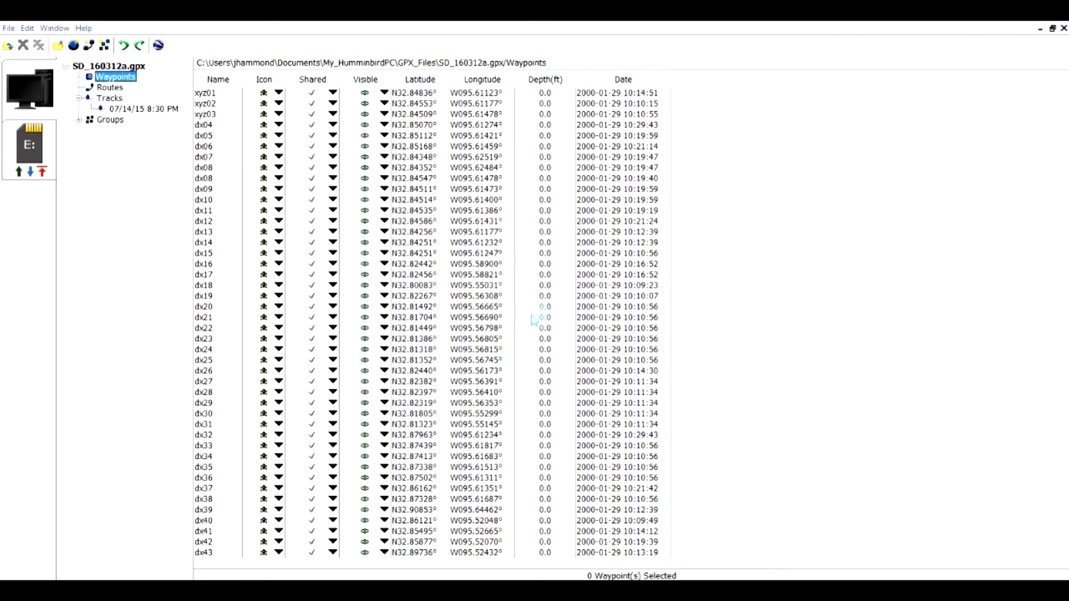
- Eject the E: SD card
{"action": "left_click", "coordinate": [43, 173]}
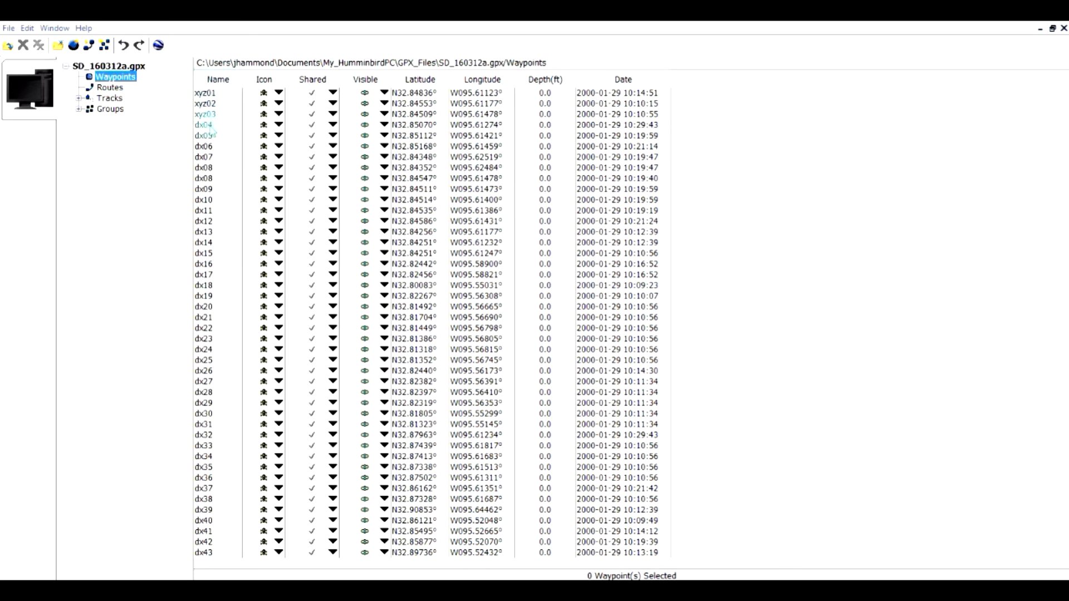
- Sort the waypoint table by Name (both directions), Icon, Latitude, Longitude and Depth(ft)
{"action": "left_click", "coordinate": [215, 83]}
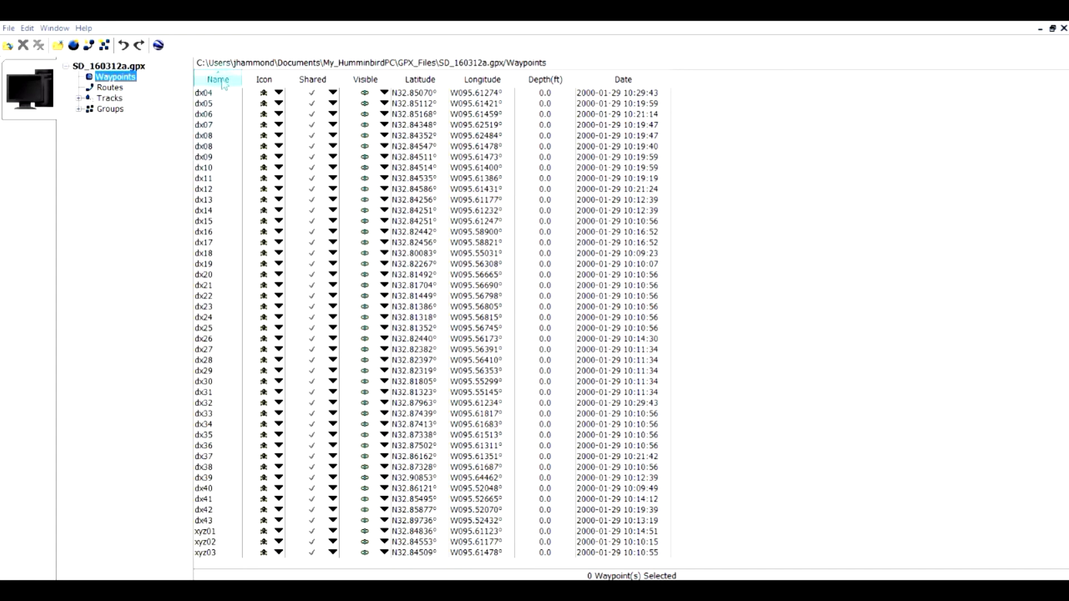
{"action": "left_click", "coordinate": [222, 83]}
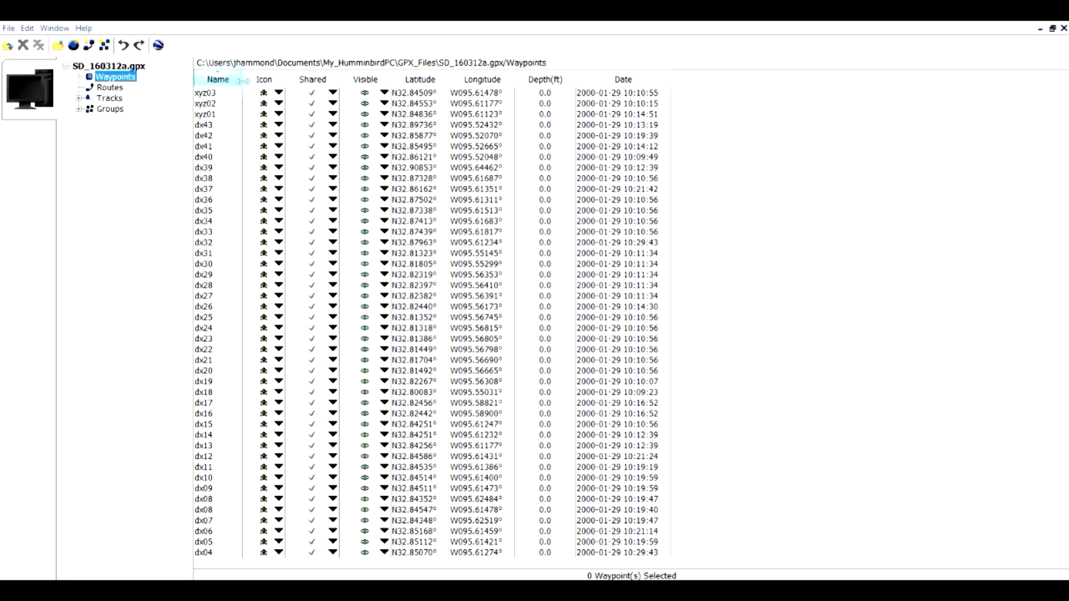
{"action": "left_click", "coordinate": [265, 81]}
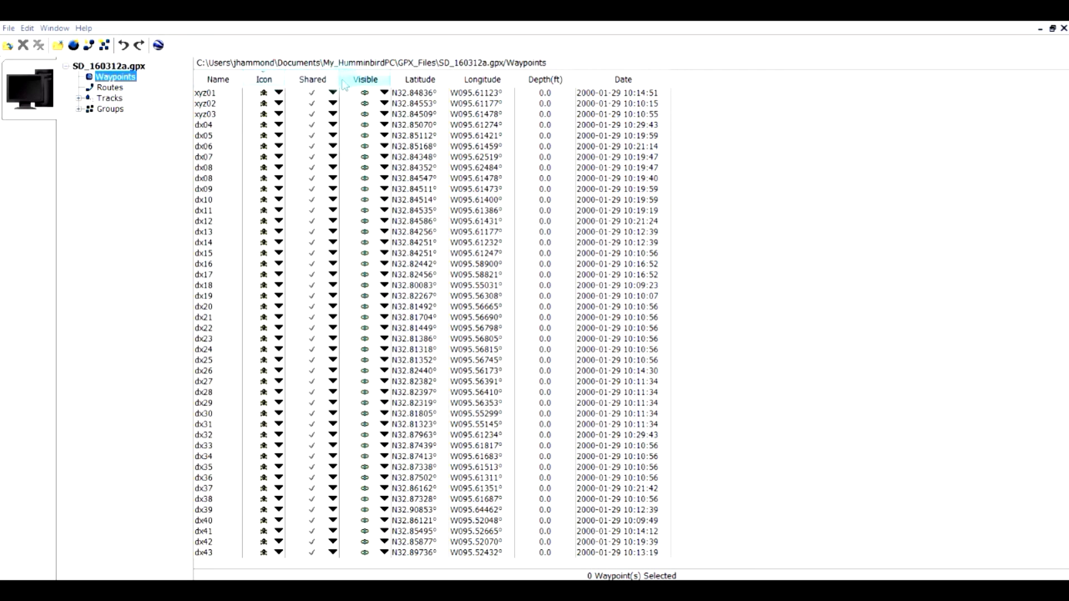
{"action": "left_click", "coordinate": [420, 82]}
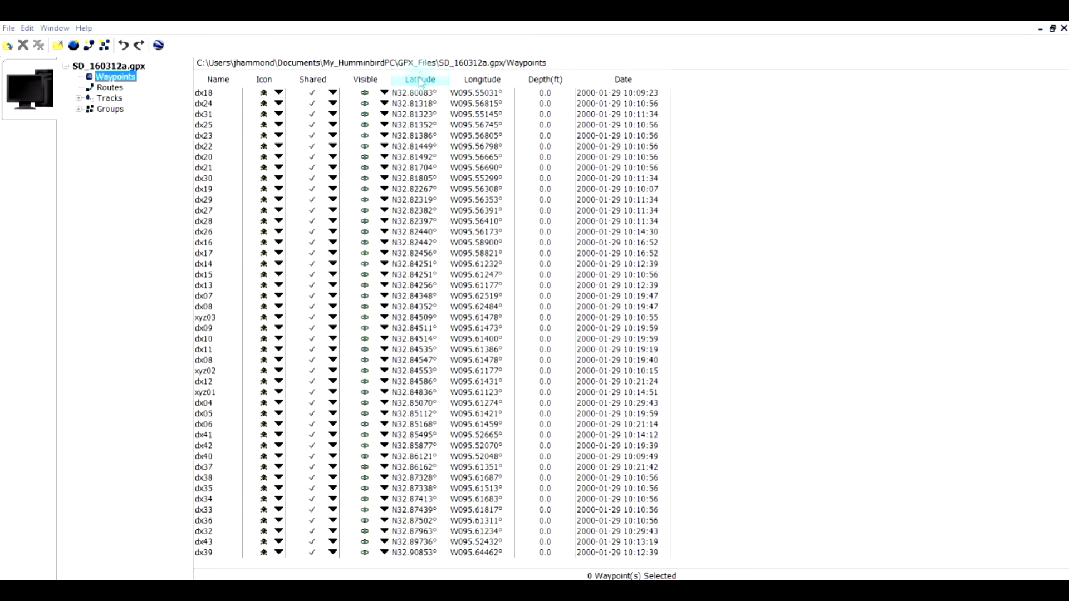
{"action": "left_click", "coordinate": [482, 82]}
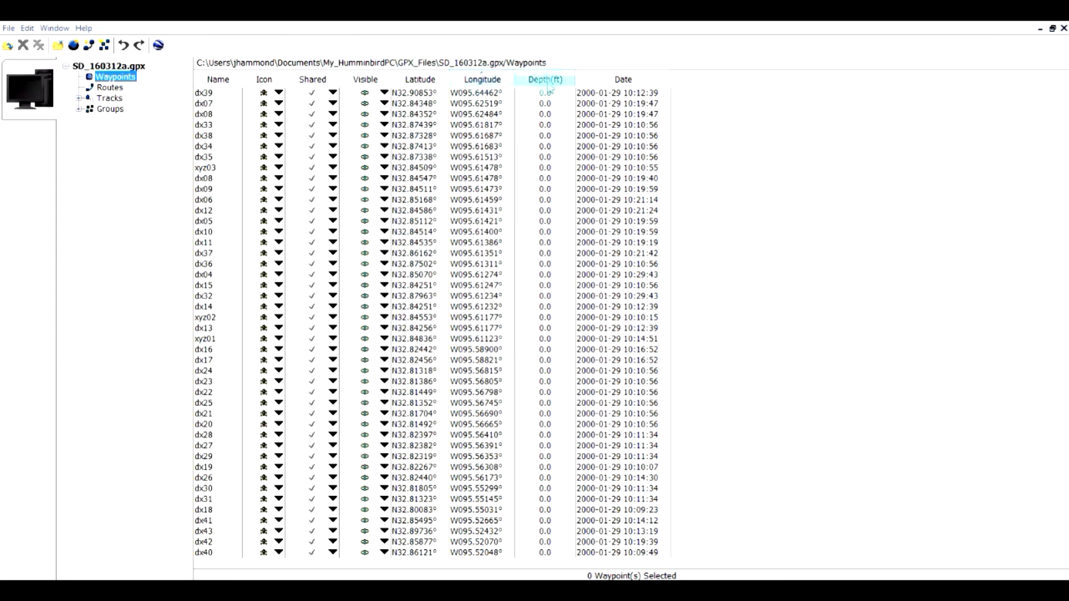
{"action": "left_click", "coordinate": [549, 83]}
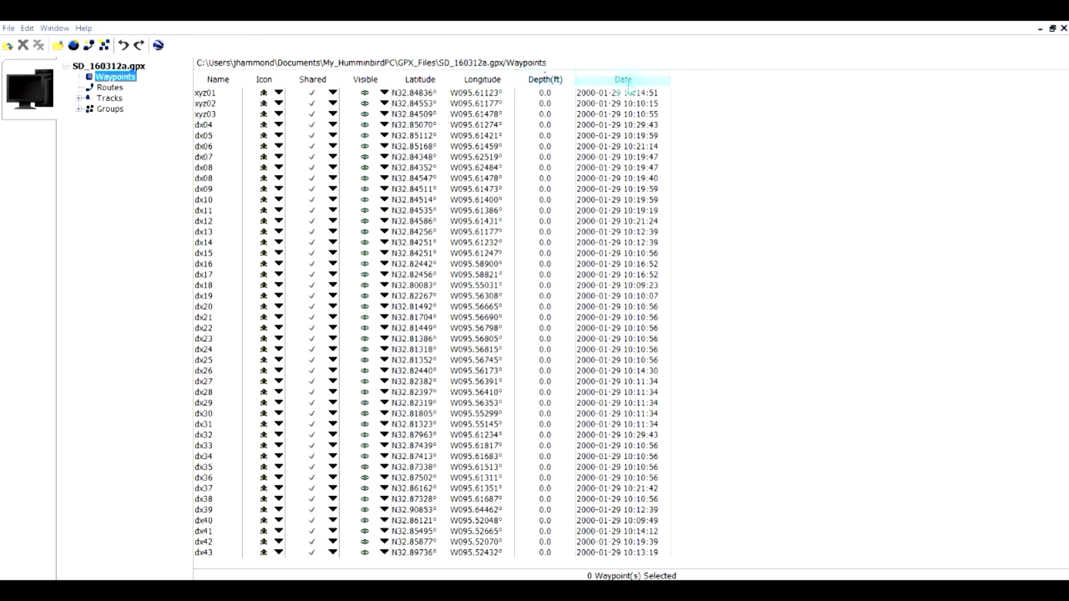